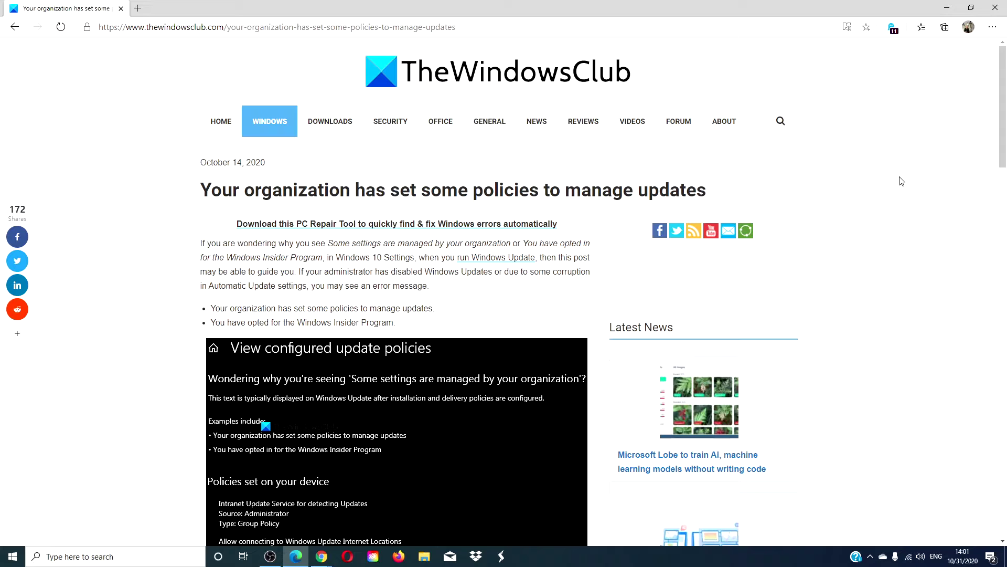
Minimize the Edge window showing the update-policies article to reveal the desktop
click(948, 9)
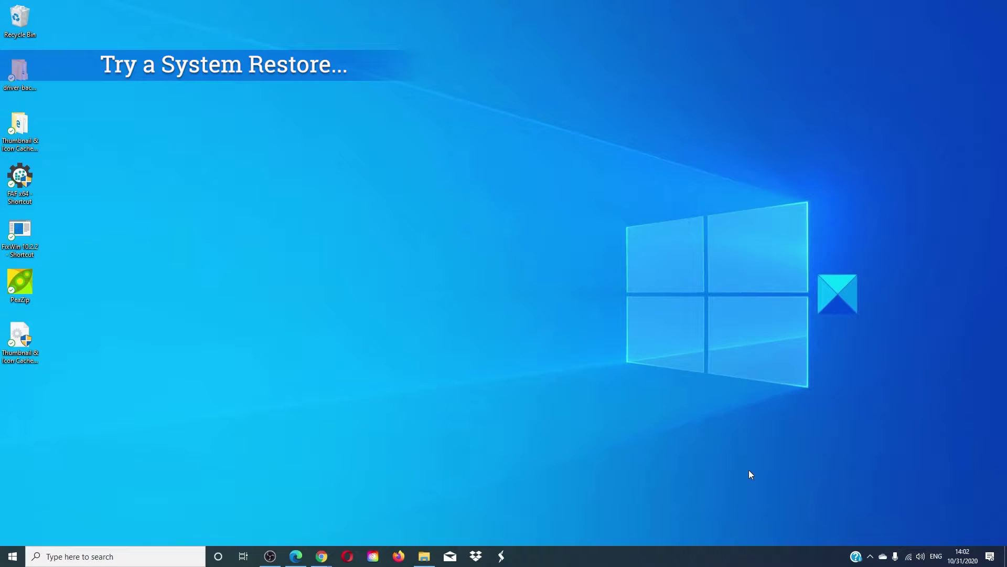
Search 'res', reach Create a restore point, launch System Restore and close the wizard
click(160, 554)
text(res)
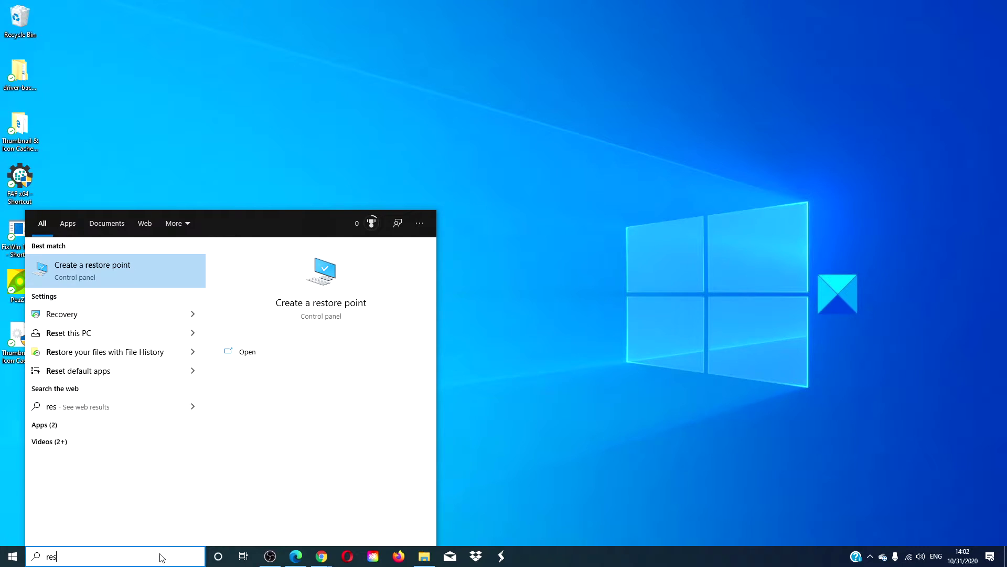
click(321, 308)
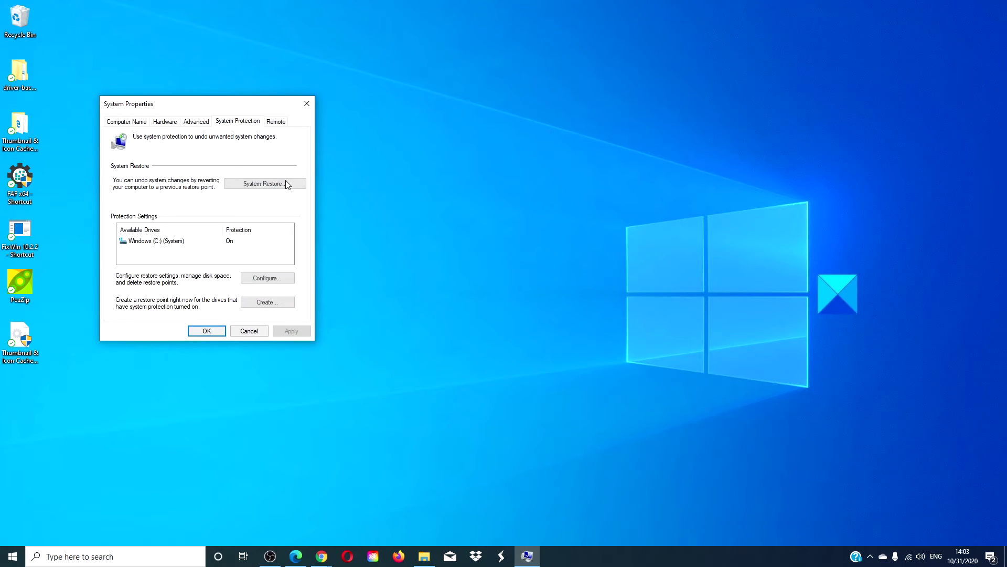
drag(259, 106, 632, 119)
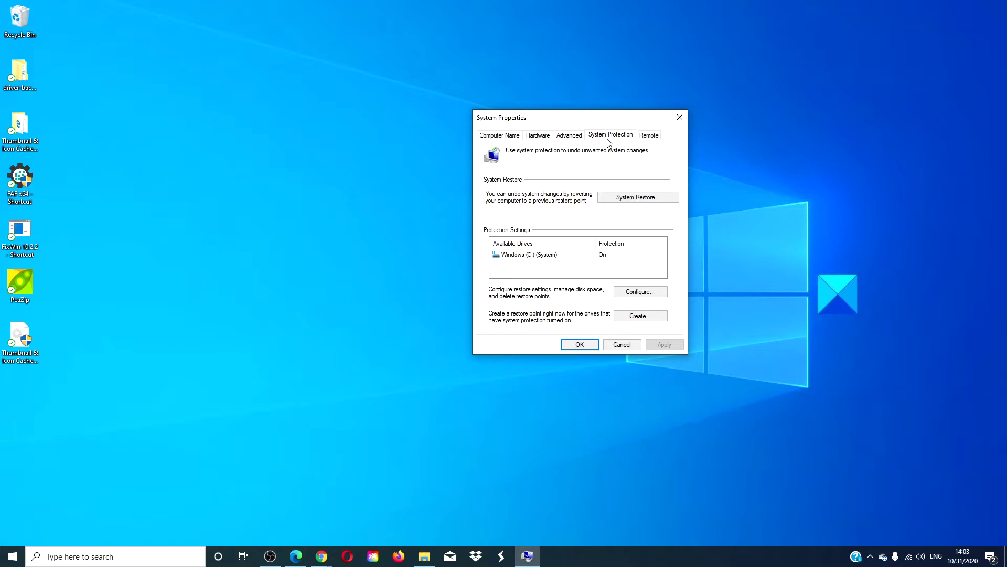
click(627, 199)
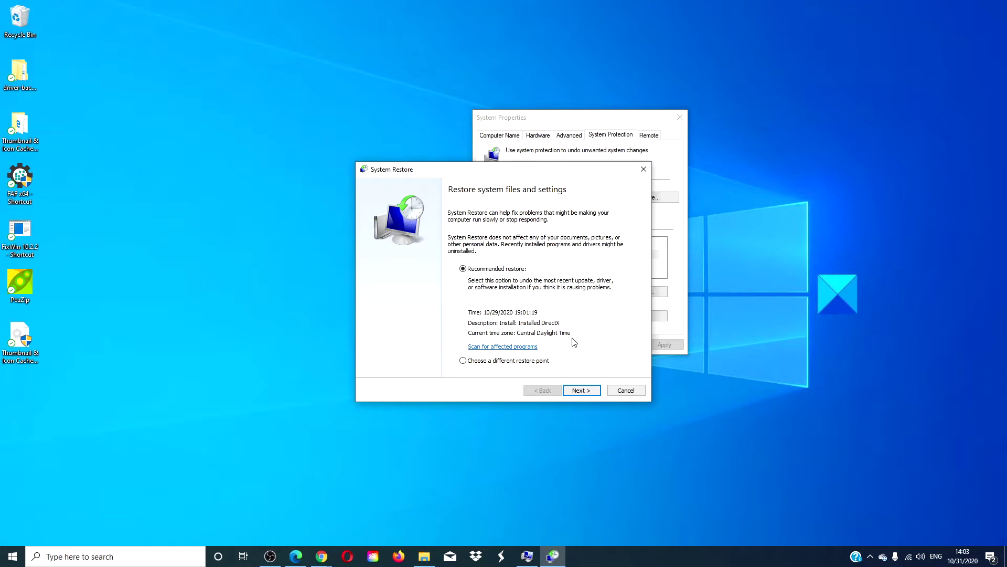
click(645, 170)
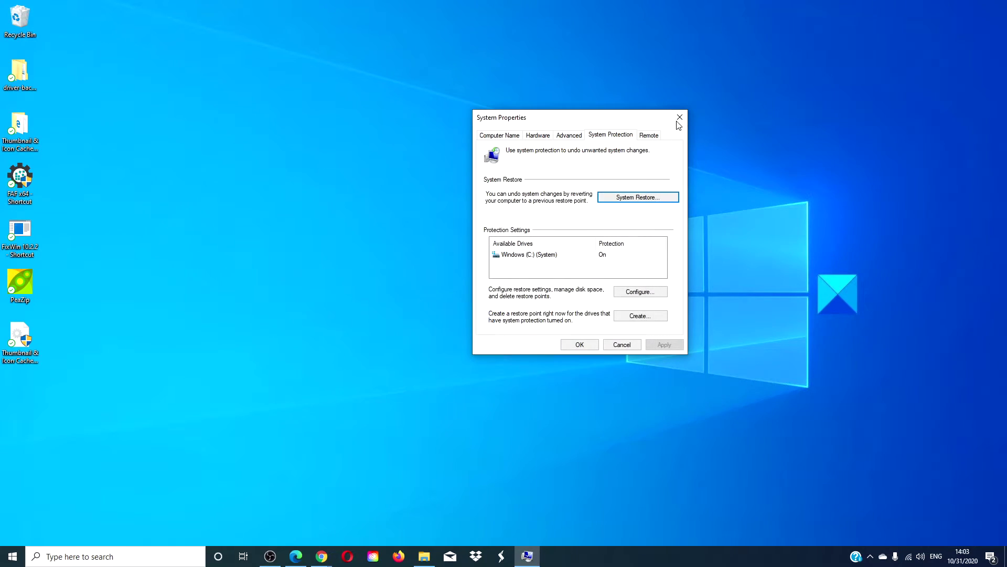
Close the System Properties dialog, leaving only the desktop
click(679, 118)
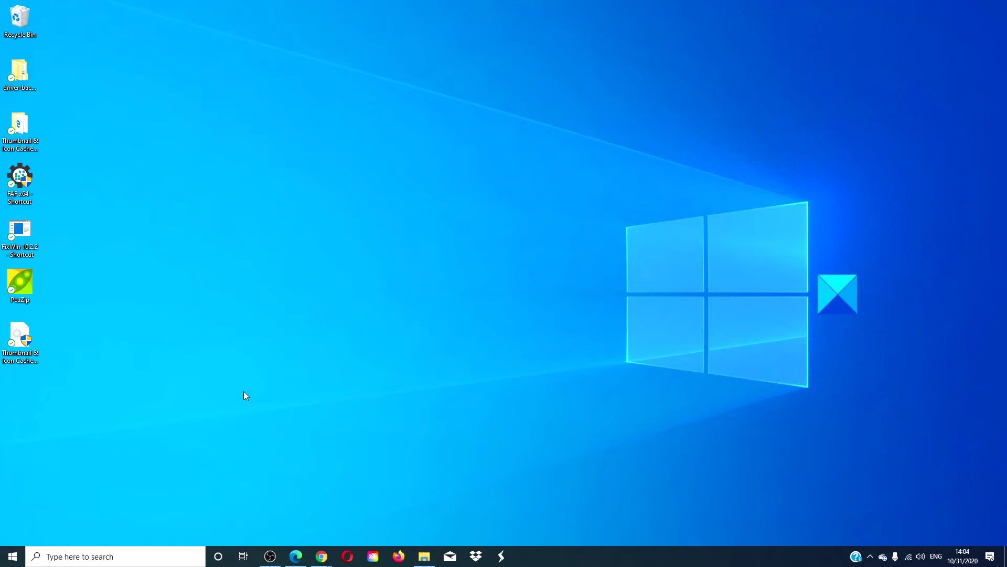
click(12, 556)
click(7, 516)
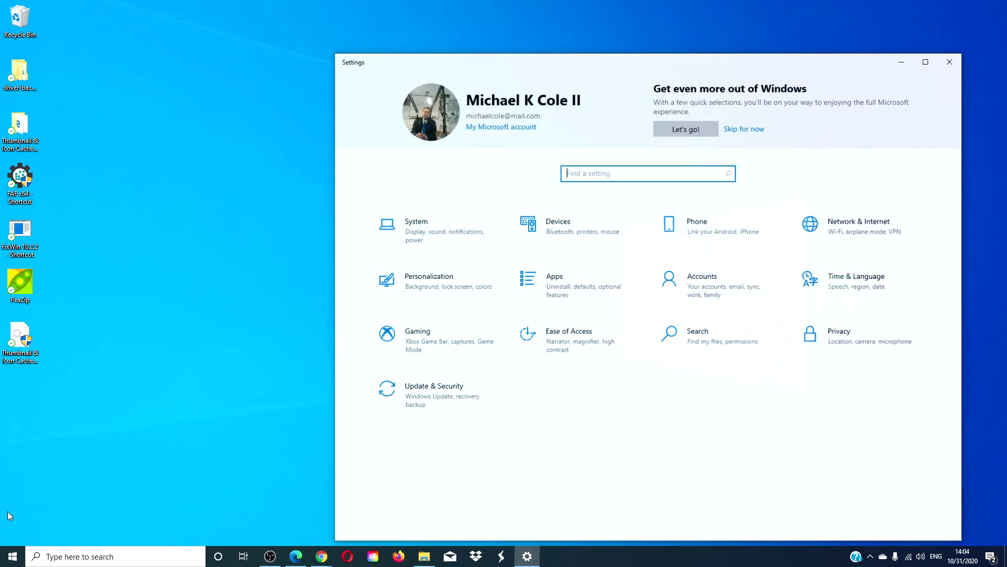
click(384, 395)
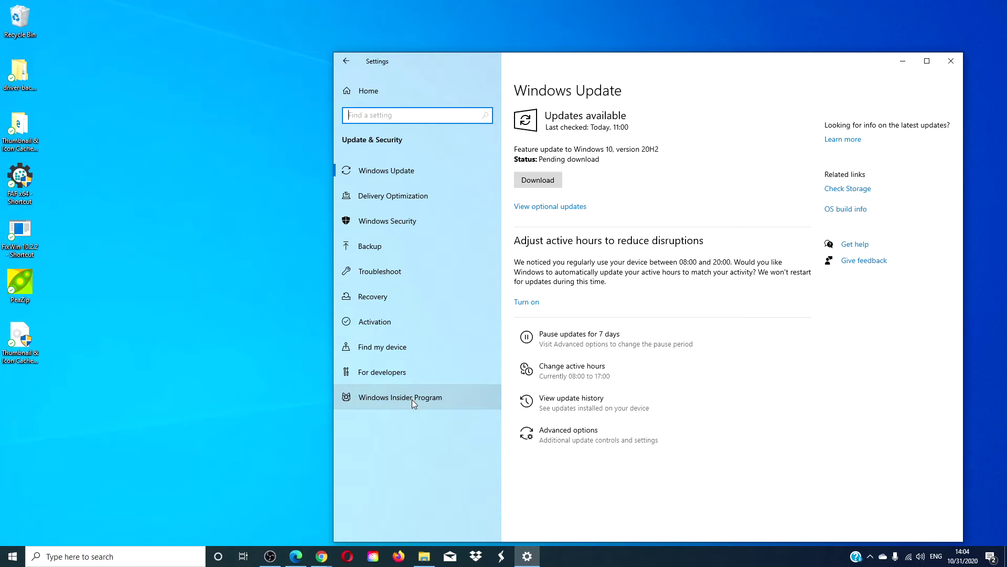
click(411, 399)
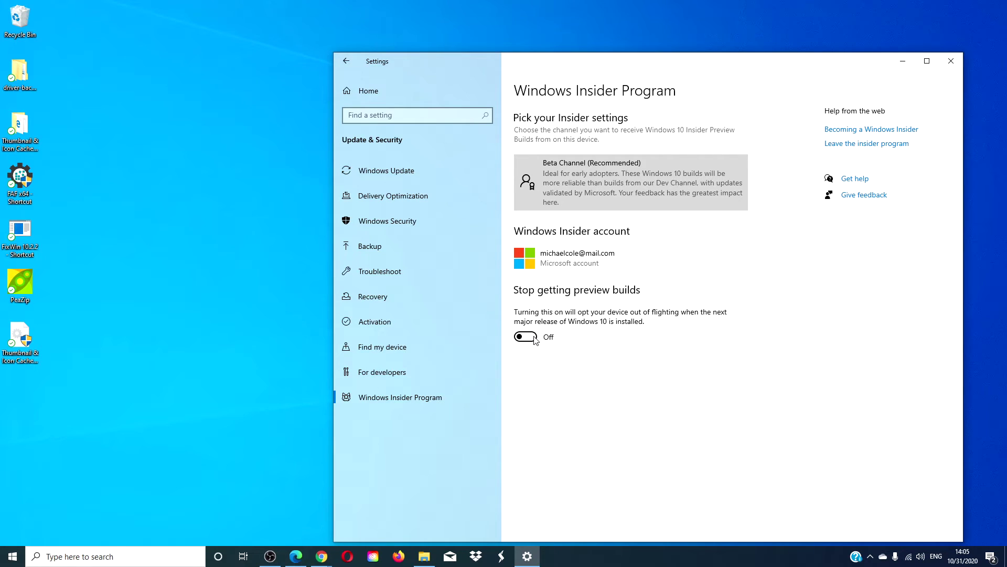
click(952, 62)
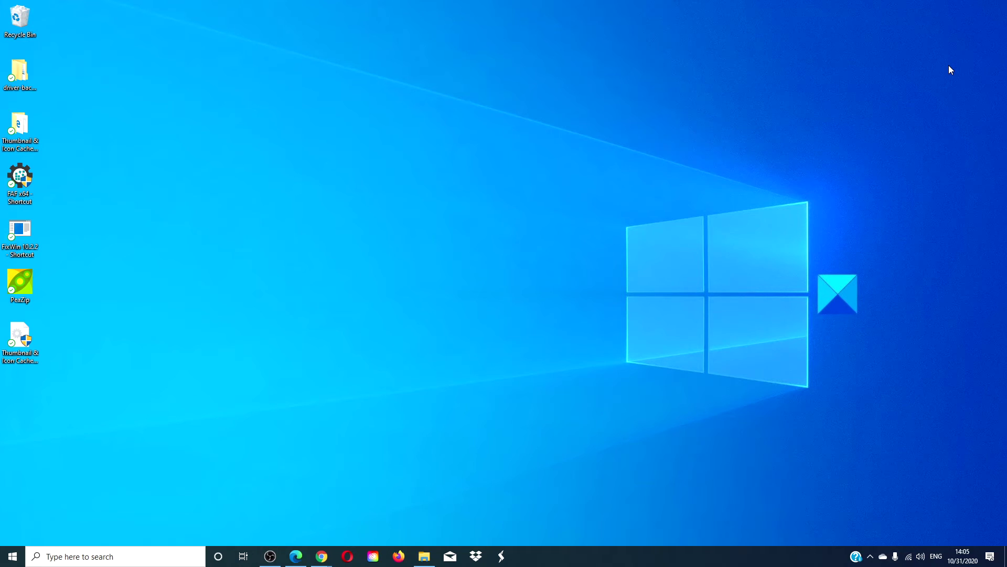
click(77, 557)
text(re)
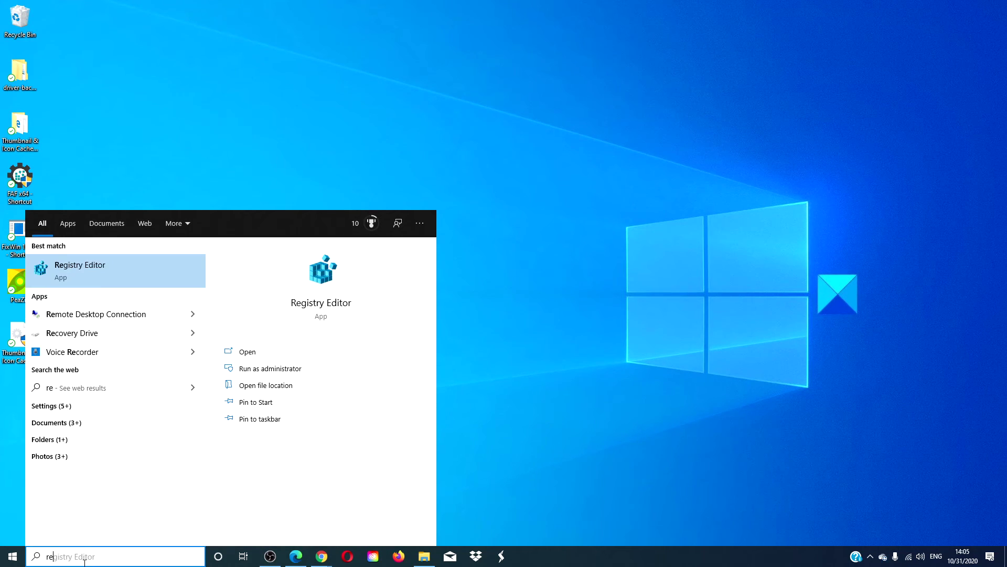
text(set)
key(Return)
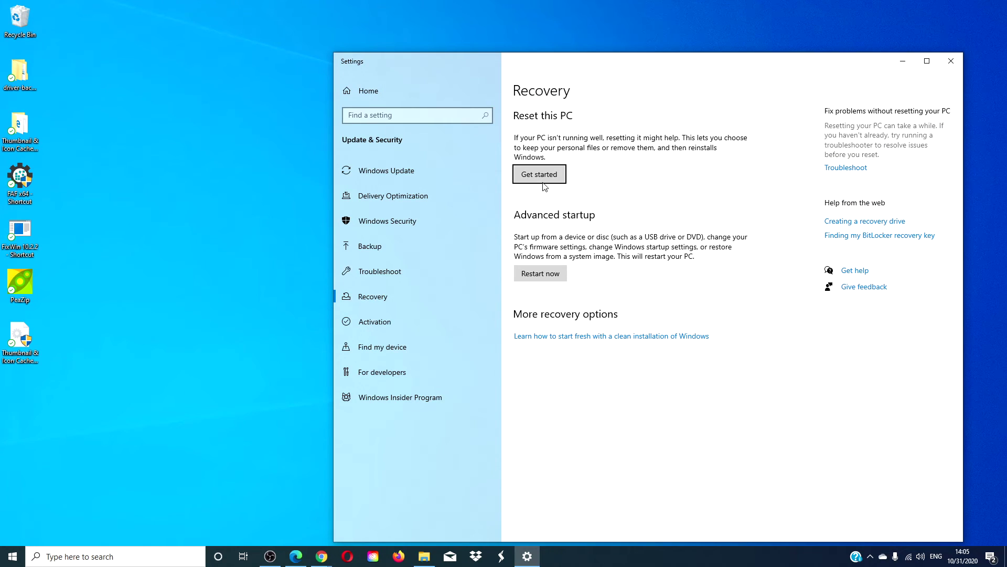
click(951, 61)
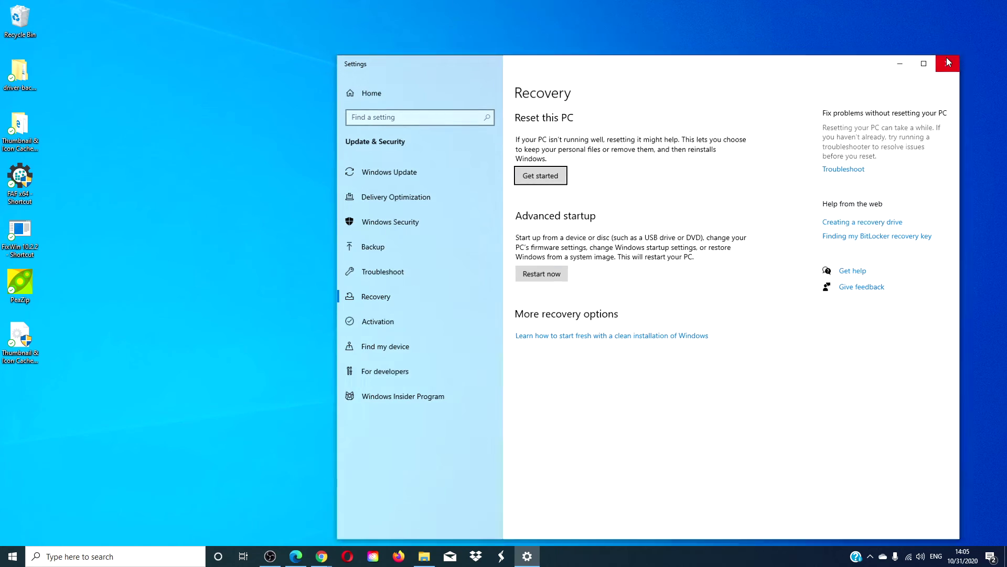